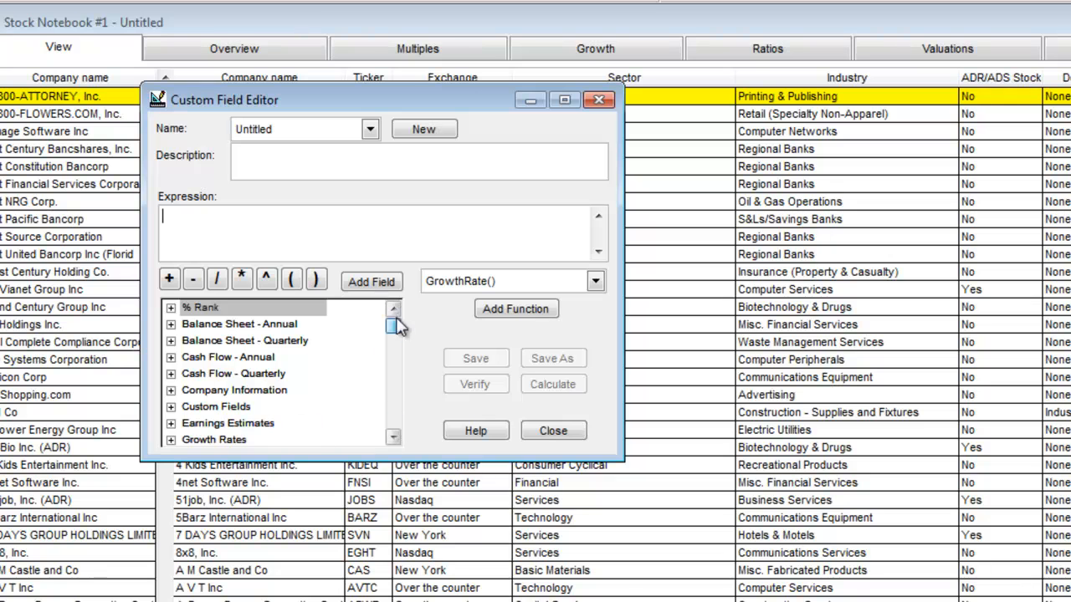
# Step: Add the GrowthRate() function to the untitled custom field's expression
pyautogui.moveTo(398, 326); pyautogui.dragTo(397, 423)
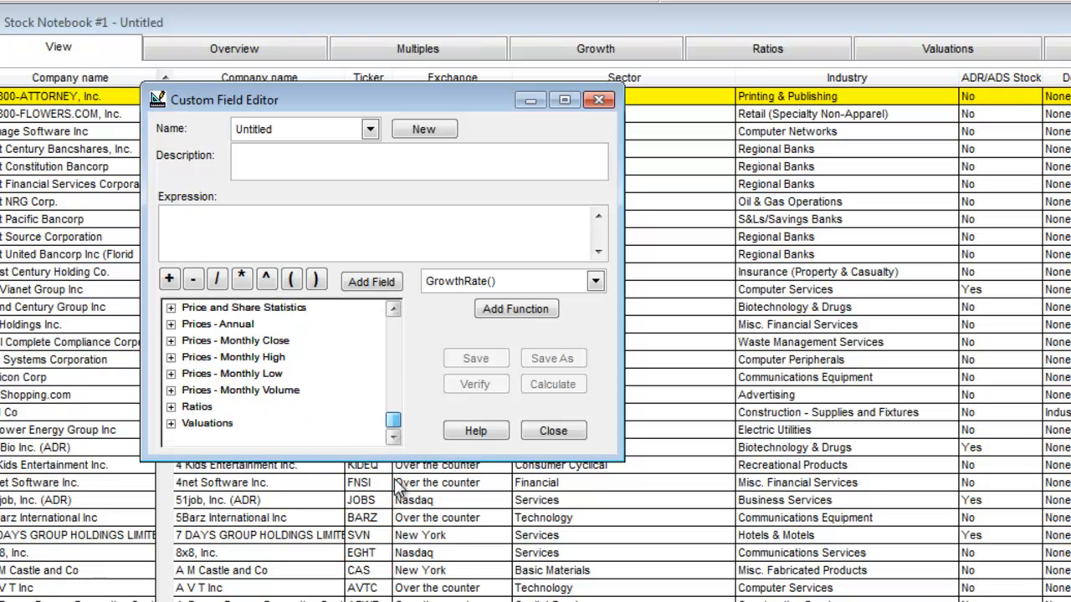
pyautogui.click(597, 281)
pyautogui.moveTo(597, 344)
pyautogui.mouseDown()
pyautogui.moveTo(596, 320)
pyautogui.moveTo(598, 414)
pyautogui.moveTo(593, 324)
pyautogui.mouseUp()
pyautogui.click(477, 368)
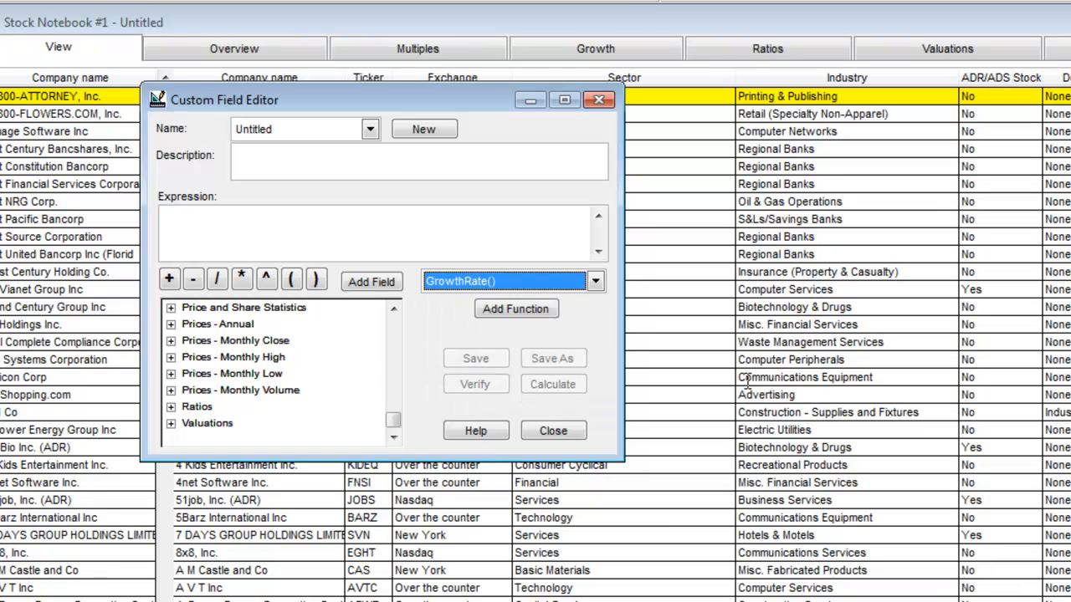
pyautogui.click(493, 312)
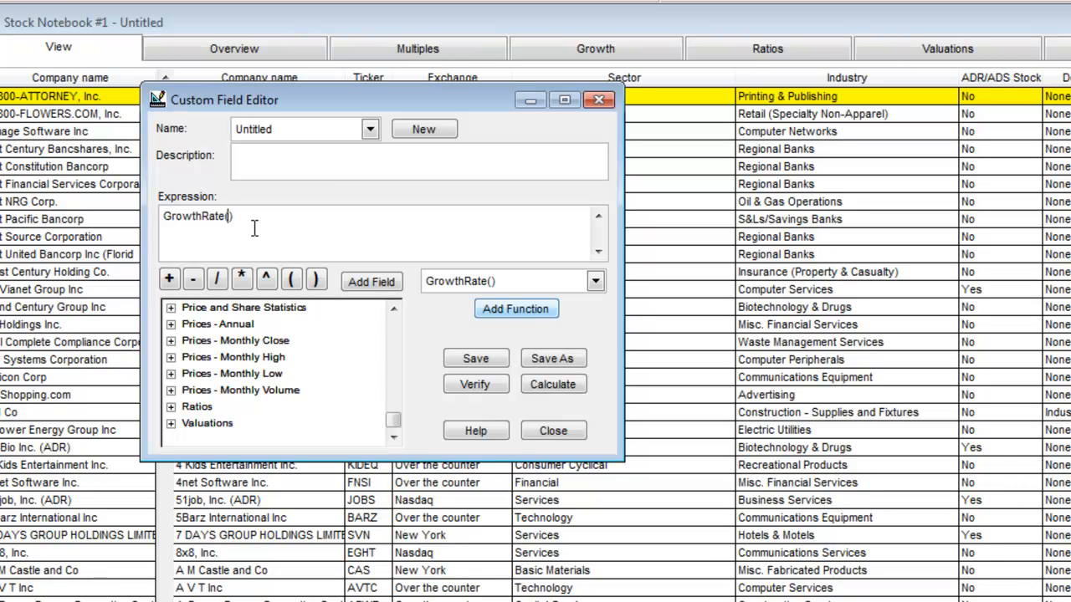
# Step: Insert the annual balance sheet field Accounts receivable Y1 as the first argument of GrowthRate
pyautogui.moveTo(393, 420); pyautogui.dragTo(410, 289)
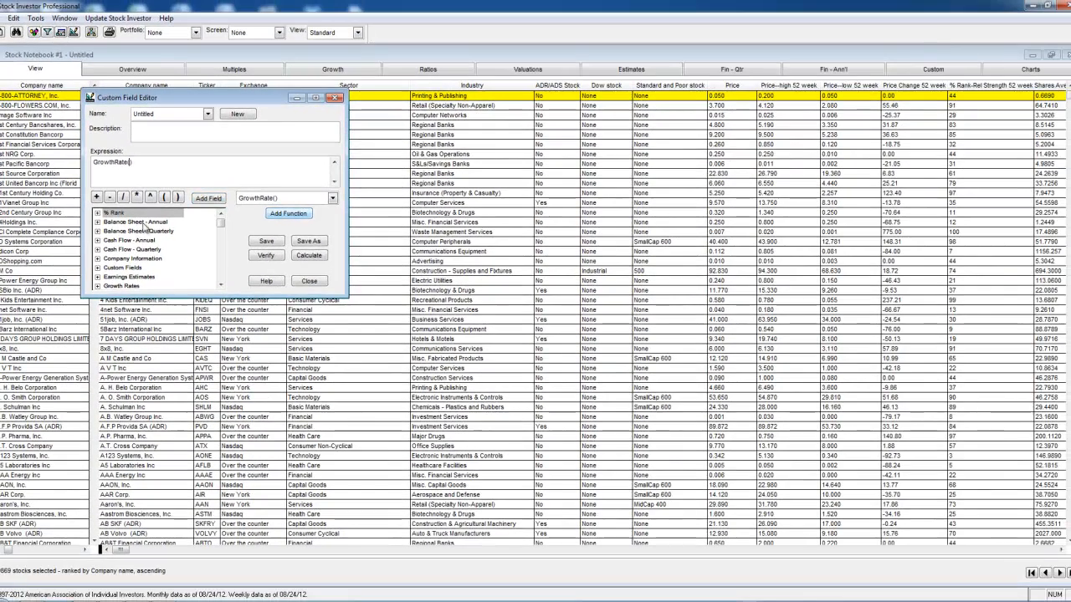
pyautogui.click(98, 222)
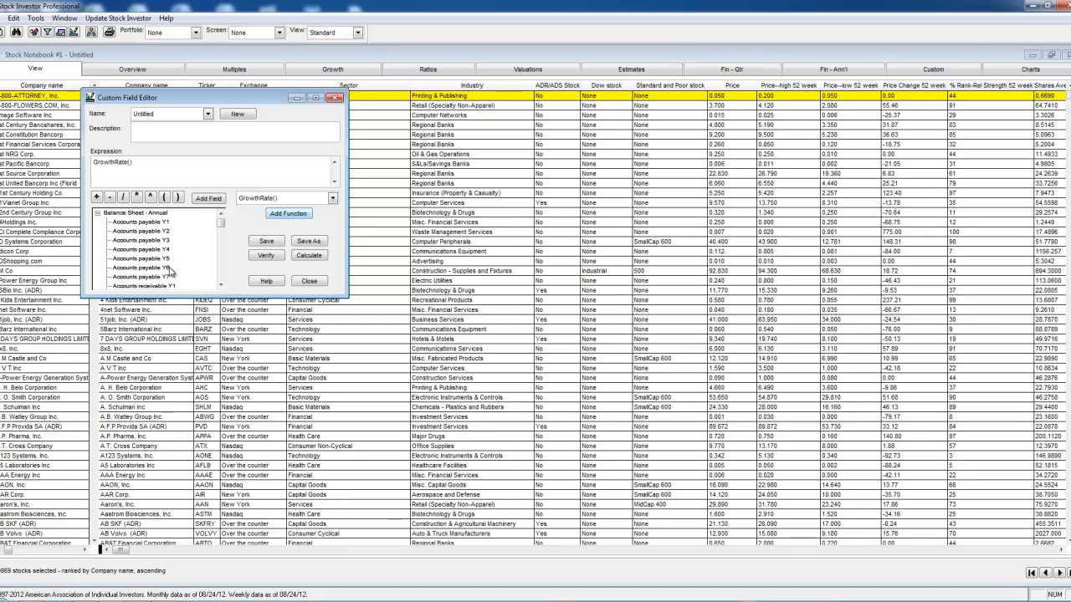
pyautogui.scroll(-3, 222, 226)
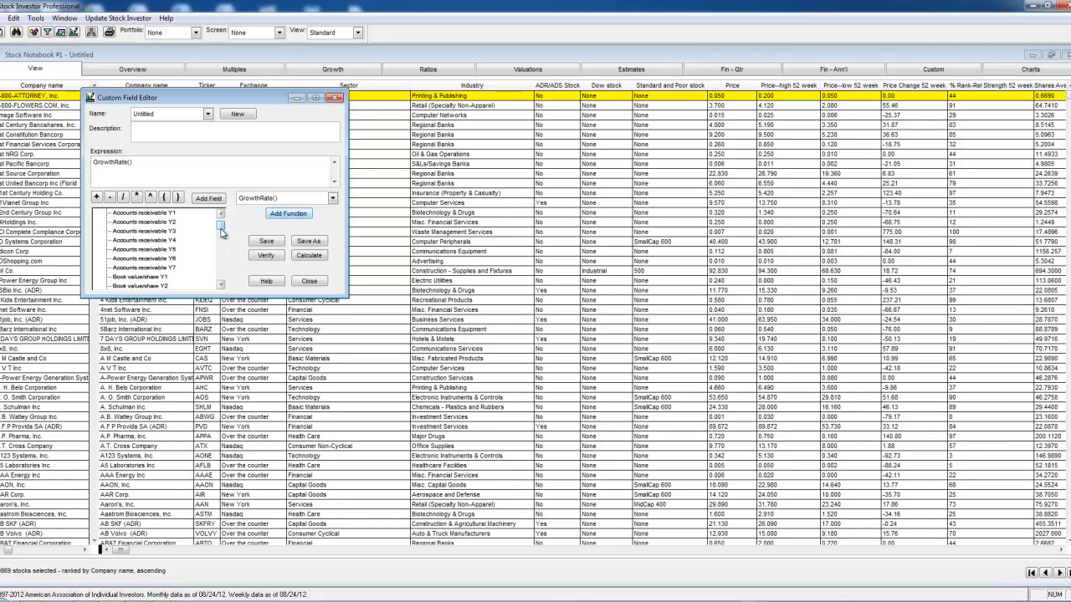
pyautogui.doubleClick(150, 214)
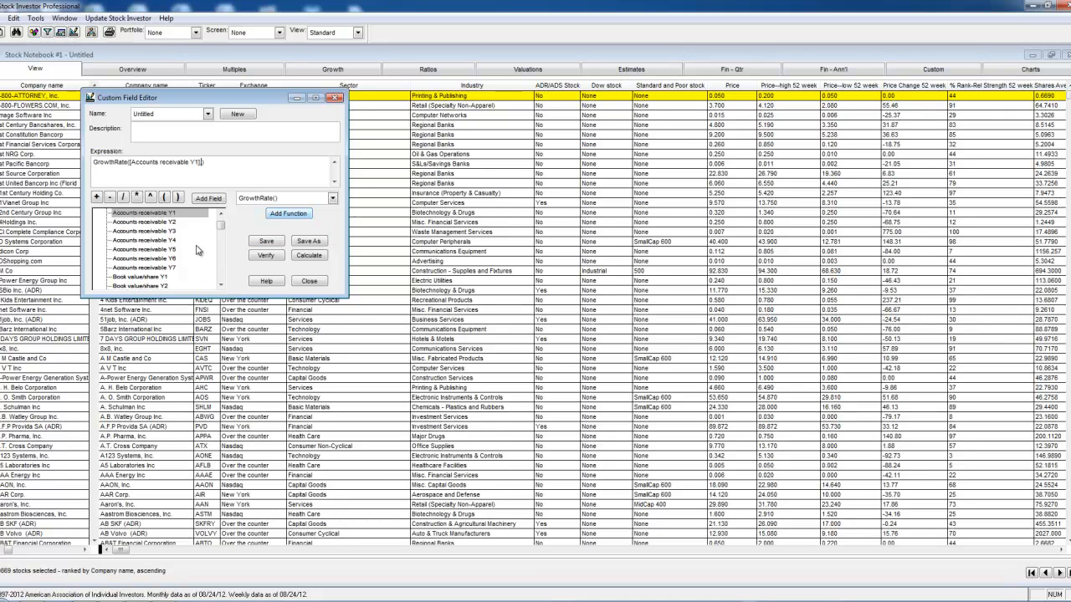
# Step: Add Accounts receivable Y6 as the second, comma-separated argument of the GrowthRate function
pyautogui.write(',')
pyautogui.click(174, 259)
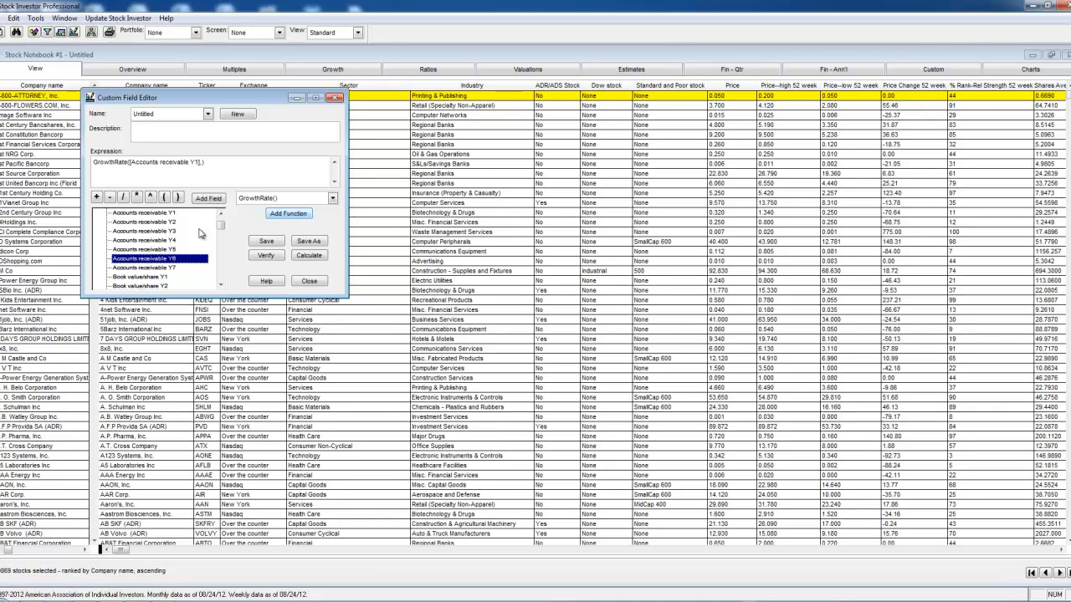
pyautogui.click(208, 198)
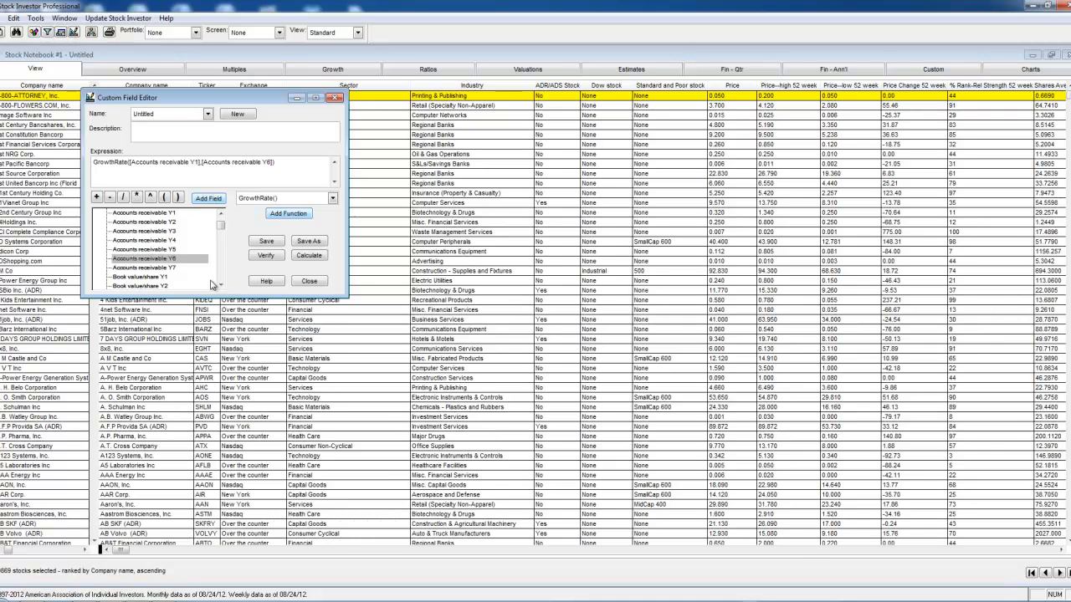
# Step: Complete the GrowthRate expression with 5 as the third argument and verify the custom field
pyautogui.write('],5')
pyautogui.write(')')
pyautogui.click(266, 256)
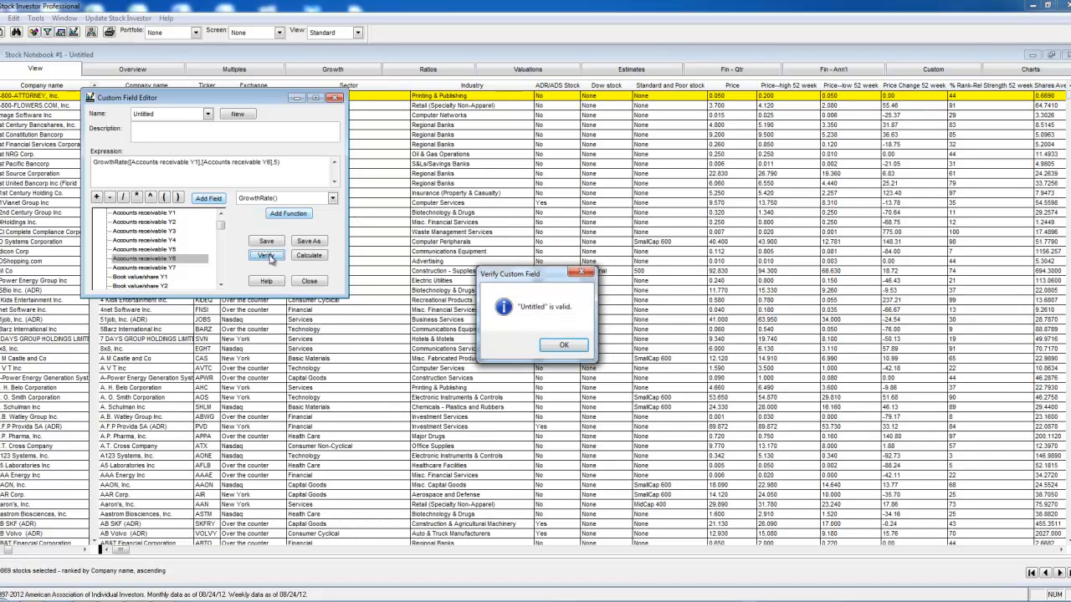
pyautogui.click(562, 348)
# Step: Save the custom field as "Acccounts Receivable Growth" and calculate it immediately, closing the Custom Field Editor
pyautogui.click(311, 242)
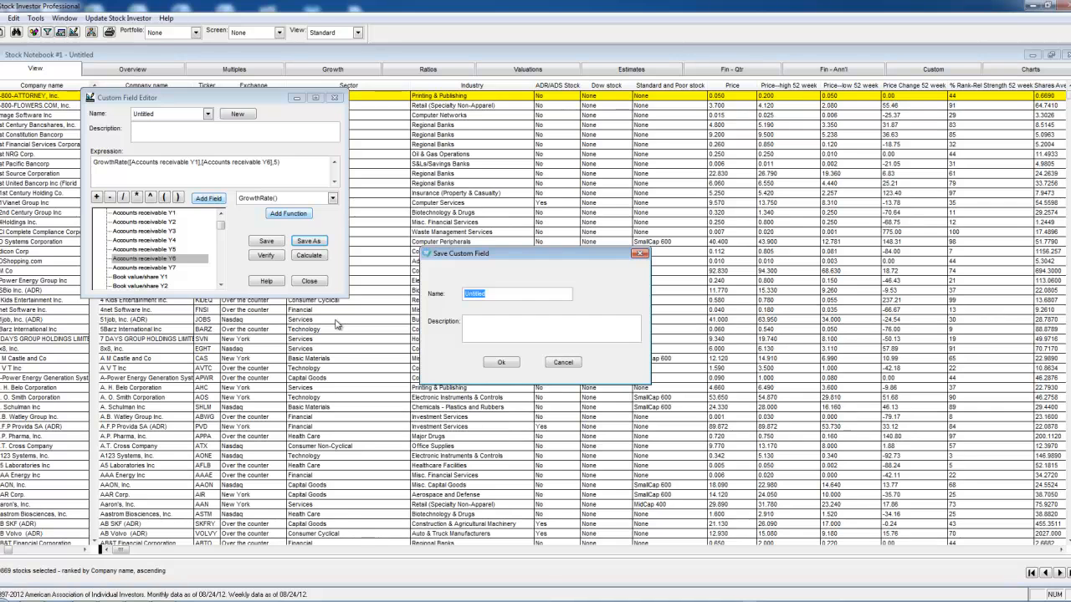
pyautogui.write('Acxcx')
pyautogui.write('ccounts Rec')
pyautogui.write('e')
pyautogui.write('ivable Gr')
pyautogui.write('owth')
pyautogui.click(502, 363)
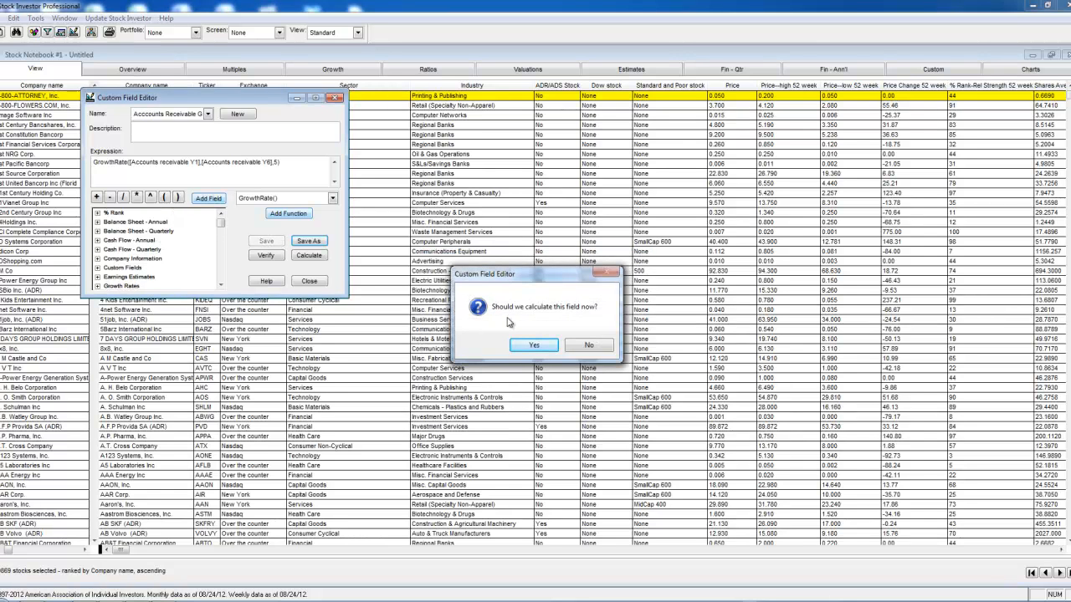
pyautogui.click(534, 344)
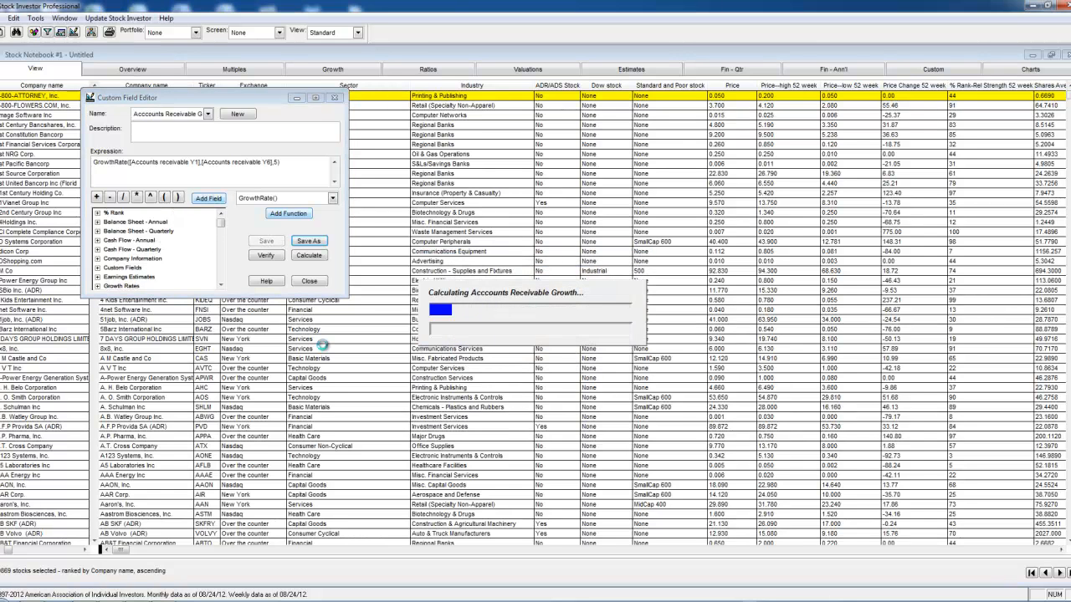
pyautogui.click(309, 281)
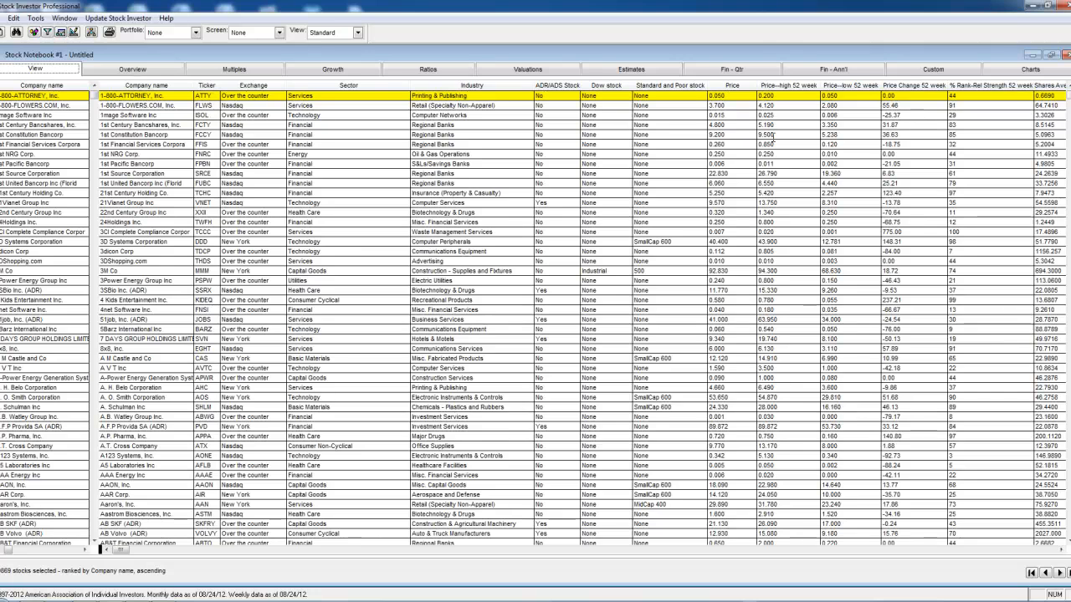
# Step: Check the value and expression of Acccounts Receivable Growth among the current company's custom fields, and return to the stock list
pyautogui.click(910, 74)
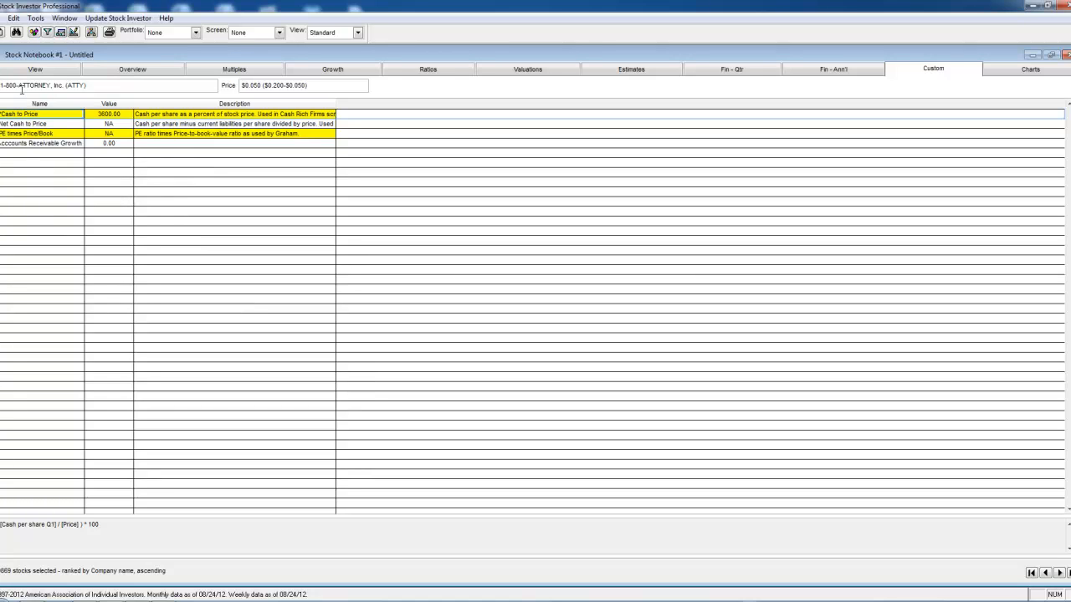
pyautogui.click(52, 143)
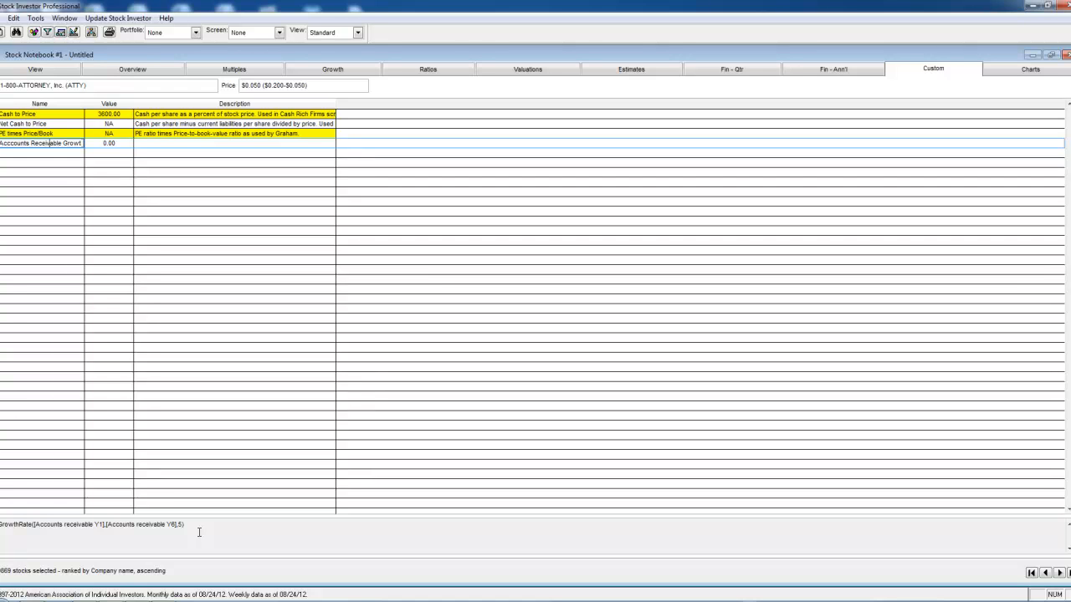
pyautogui.click(61, 72)
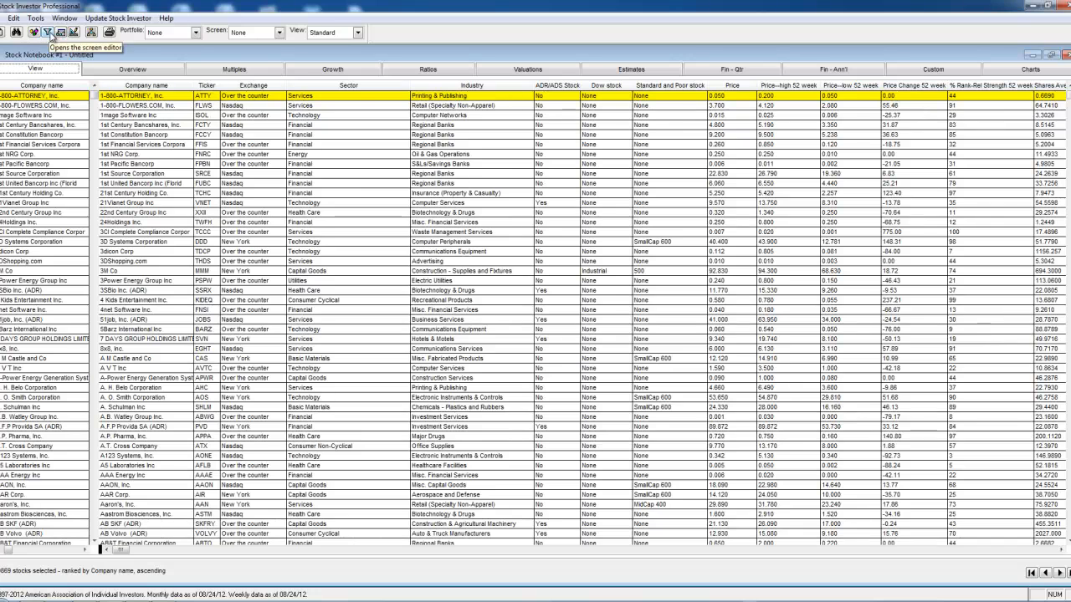
# Step: Start a screen in the Screen Editor with the custom field Acccounts Receivable Growth as its first criterion field
pyautogui.click(50, 32)
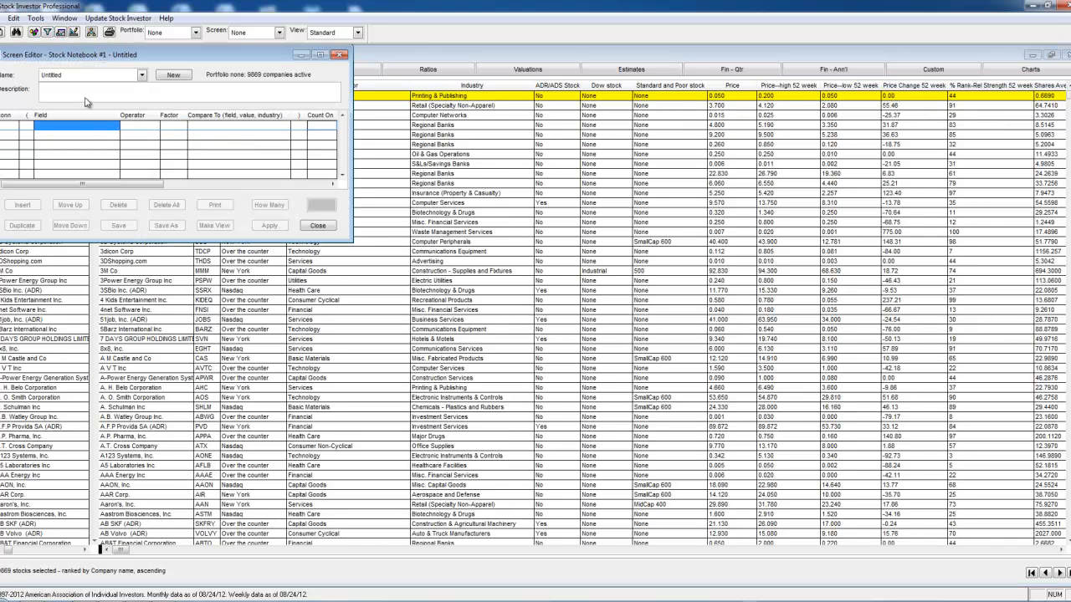
pyautogui.click(88, 126)
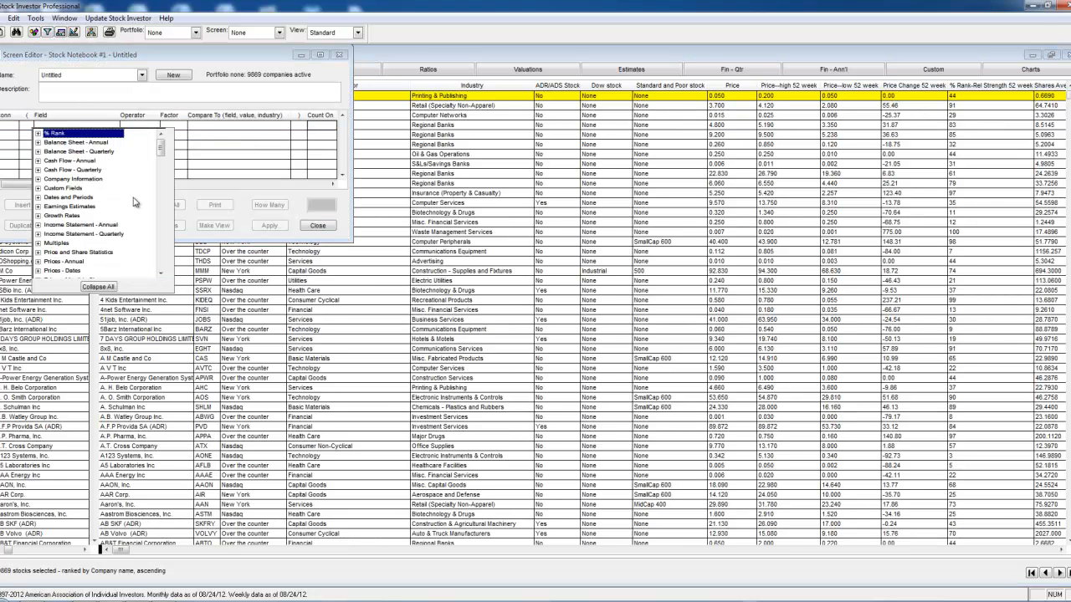
pyautogui.click(38, 189)
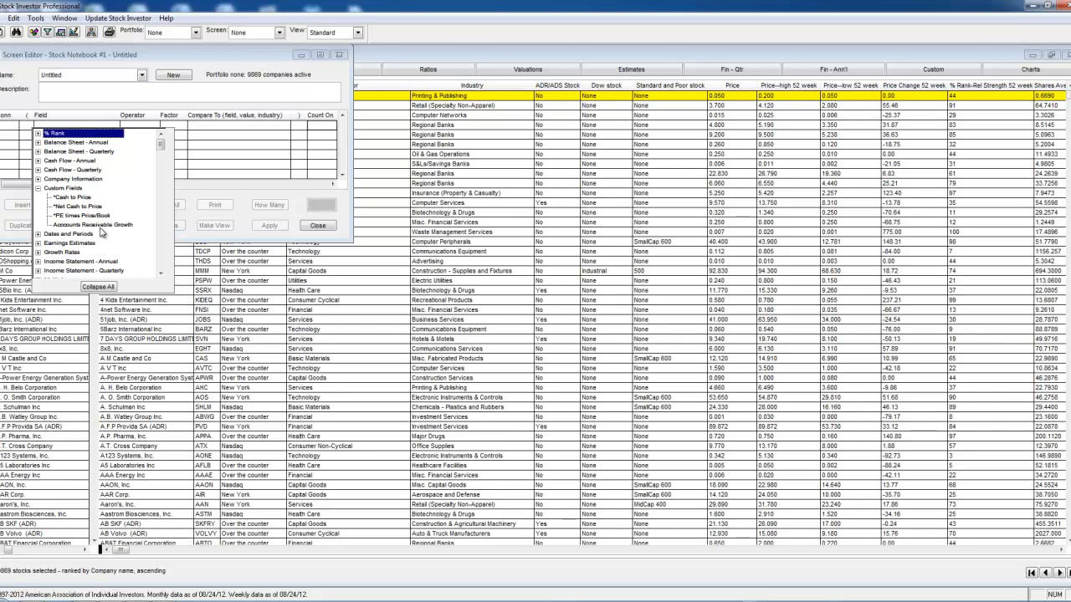
pyautogui.click(99, 225)
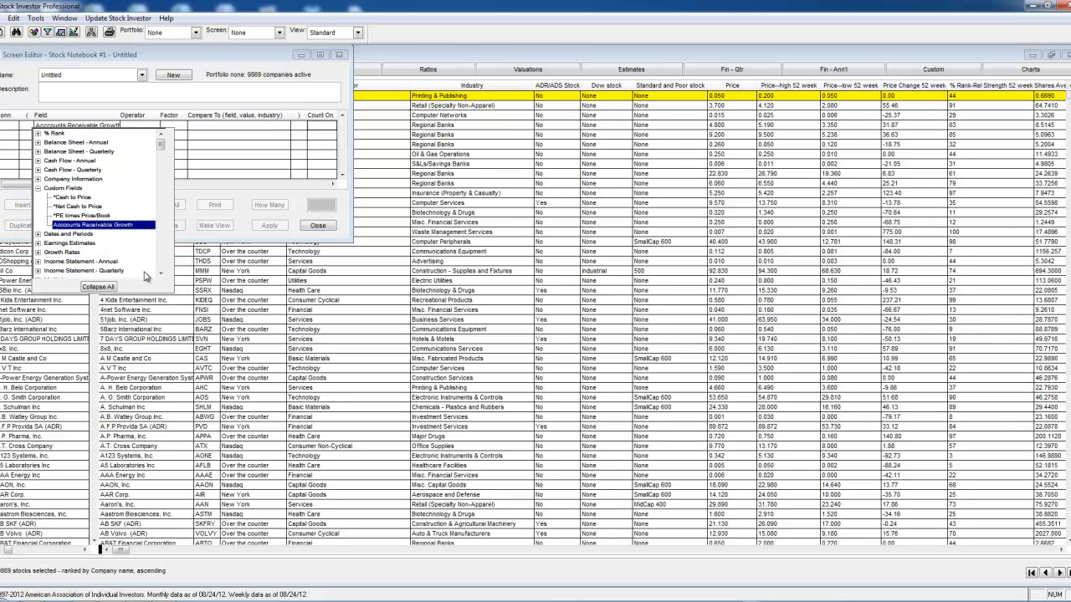
pyautogui.click(123, 226)
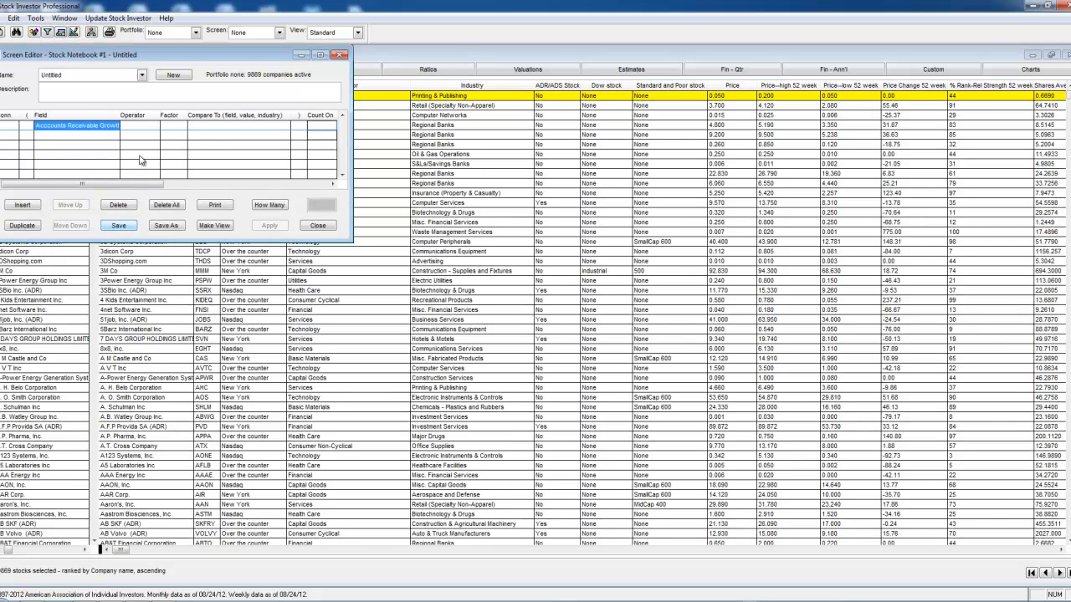
# Step: Set the criterion to greater than (>) 10 and count how many companies pass it
pyautogui.click(135, 127)
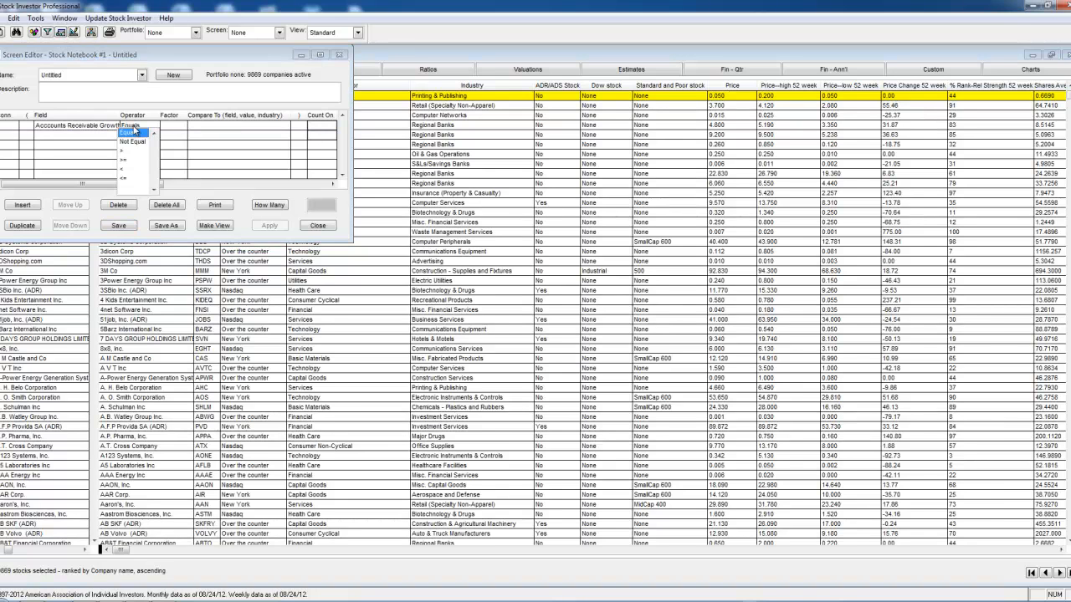
pyautogui.click(127, 150)
pyautogui.click(196, 125)
pyautogui.click(199, 125)
pyautogui.write('10')
pyautogui.click(261, 206)
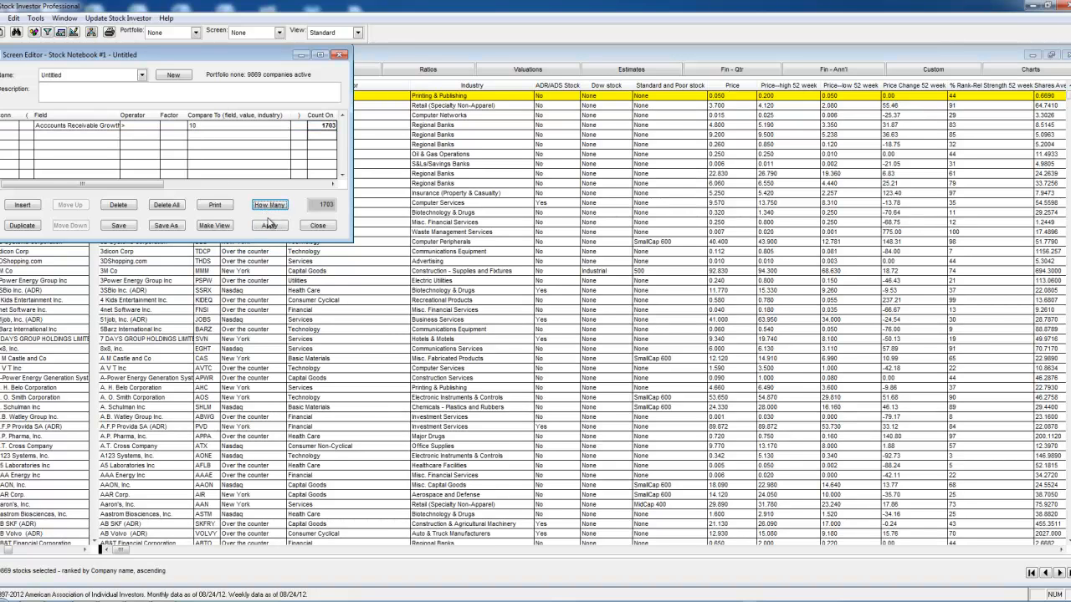
# Step: Apply the screen to the stock notebook and close the Screen Editor without saving the untitled screen
pyautogui.click(269, 226)
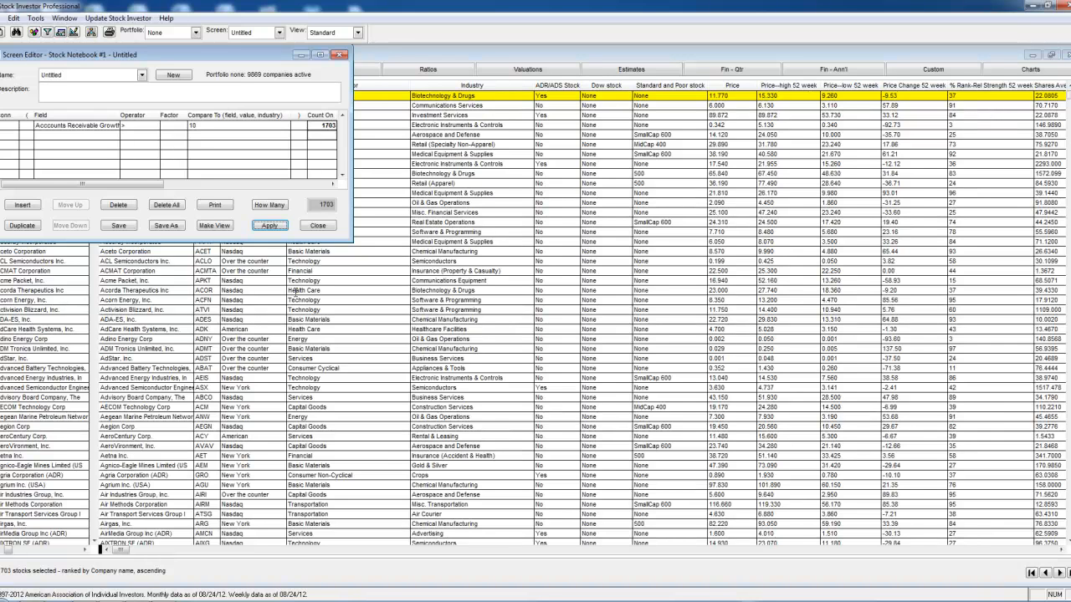
pyautogui.click(317, 231)
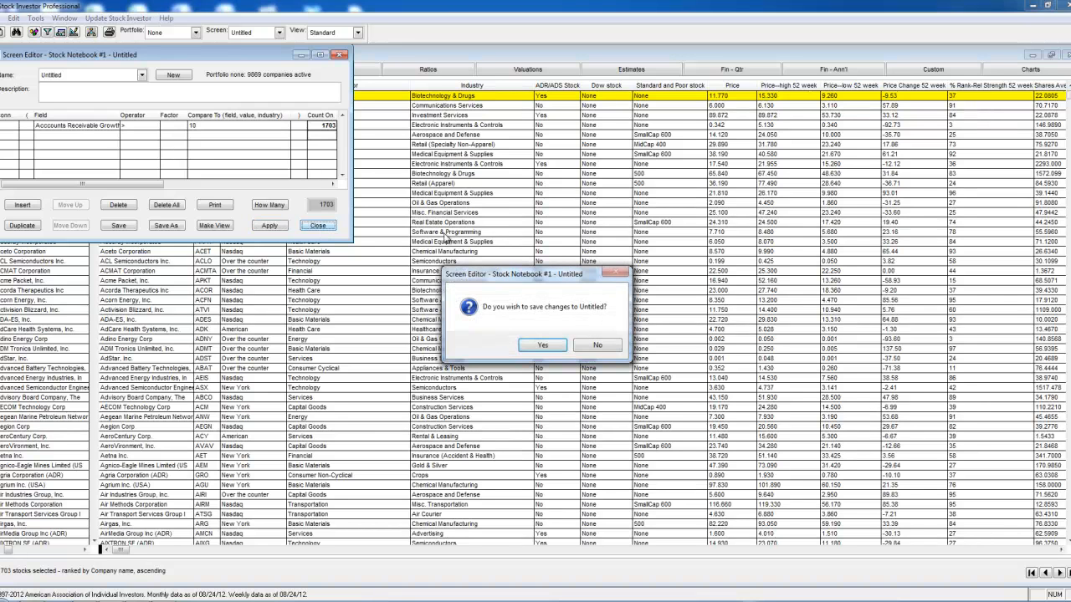
pyautogui.click(594, 346)
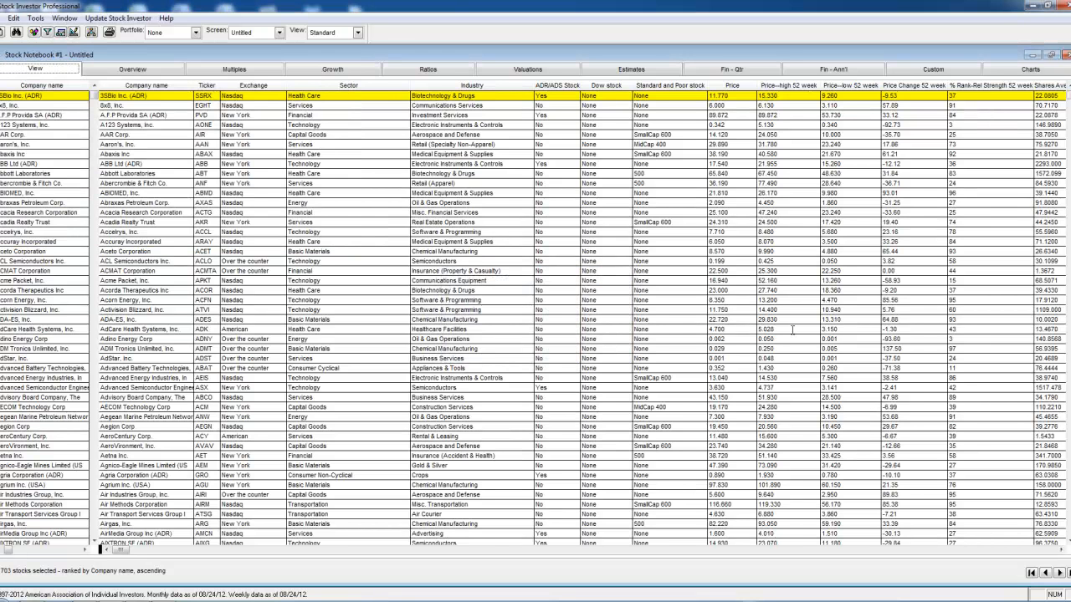